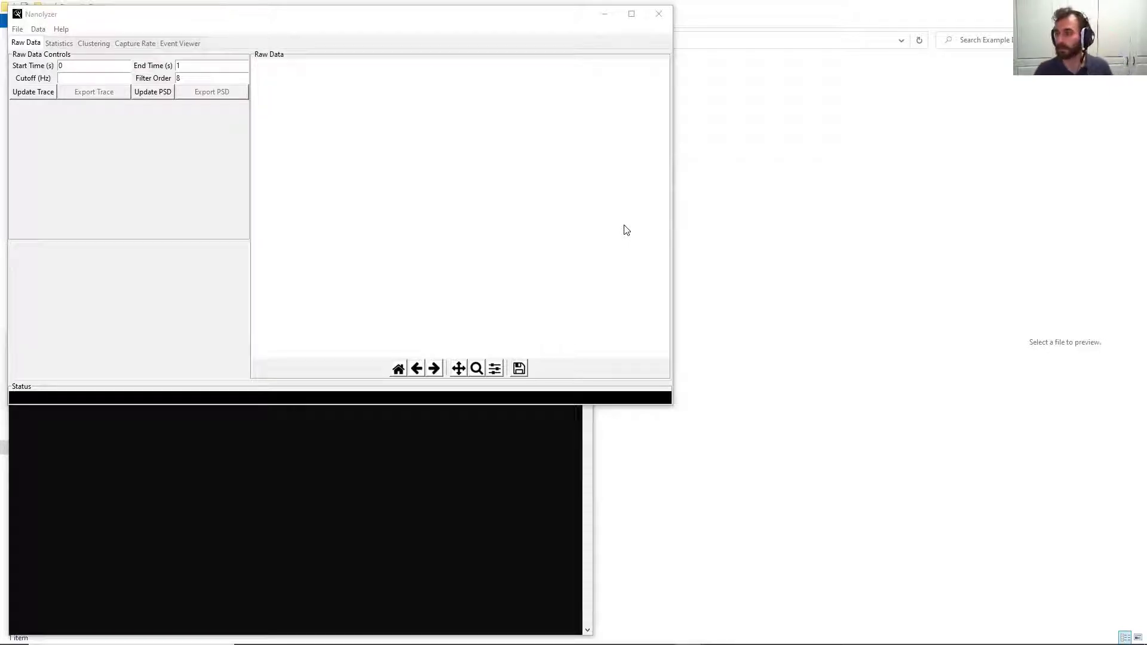
# Open the T0001_ACQ__BC1-4kbp binary timeseries file from the Example Data folder for loading.
pyautogui.click(23, 30)
pyautogui.moveTo(25, 43)
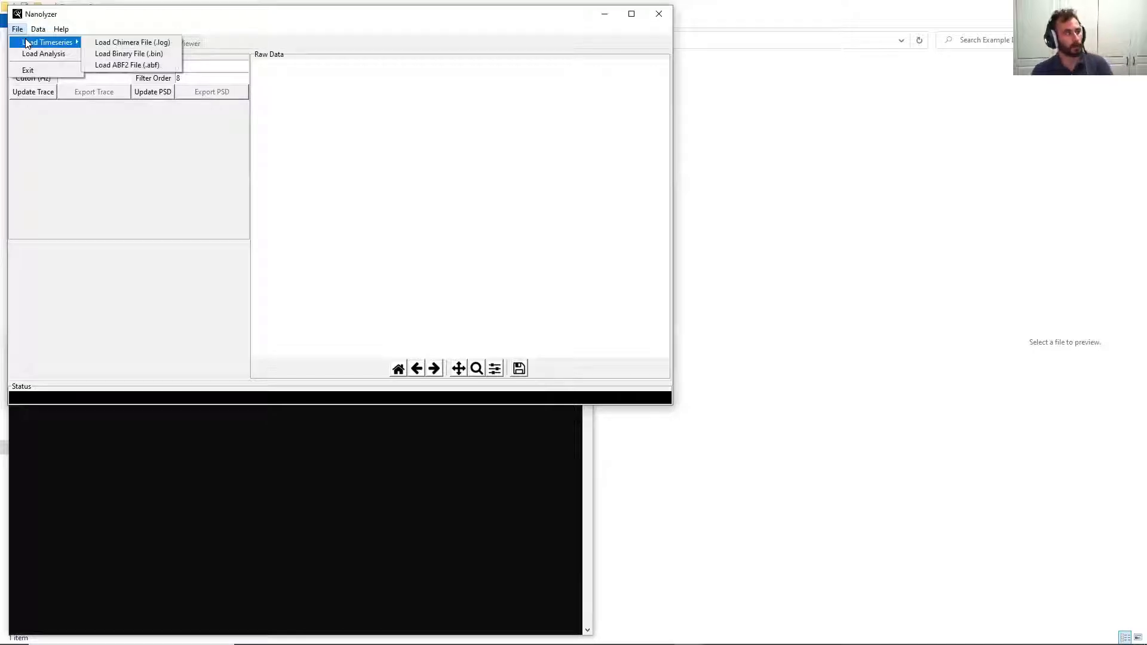
pyautogui.click(123, 54)
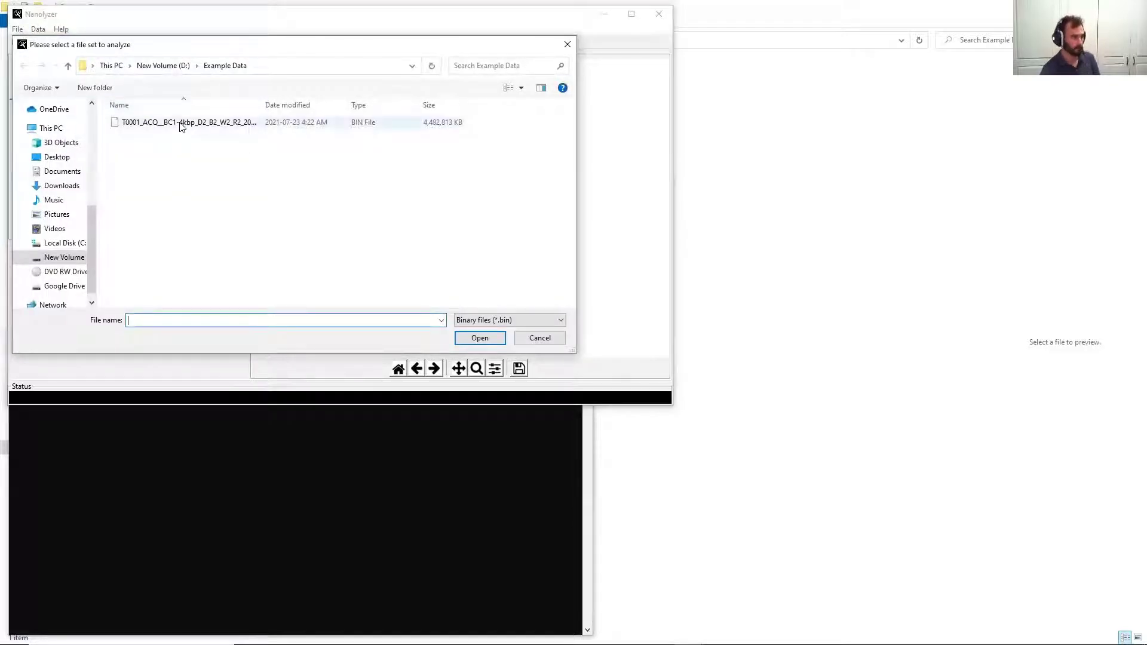
pyautogui.doubleClick(180, 123)
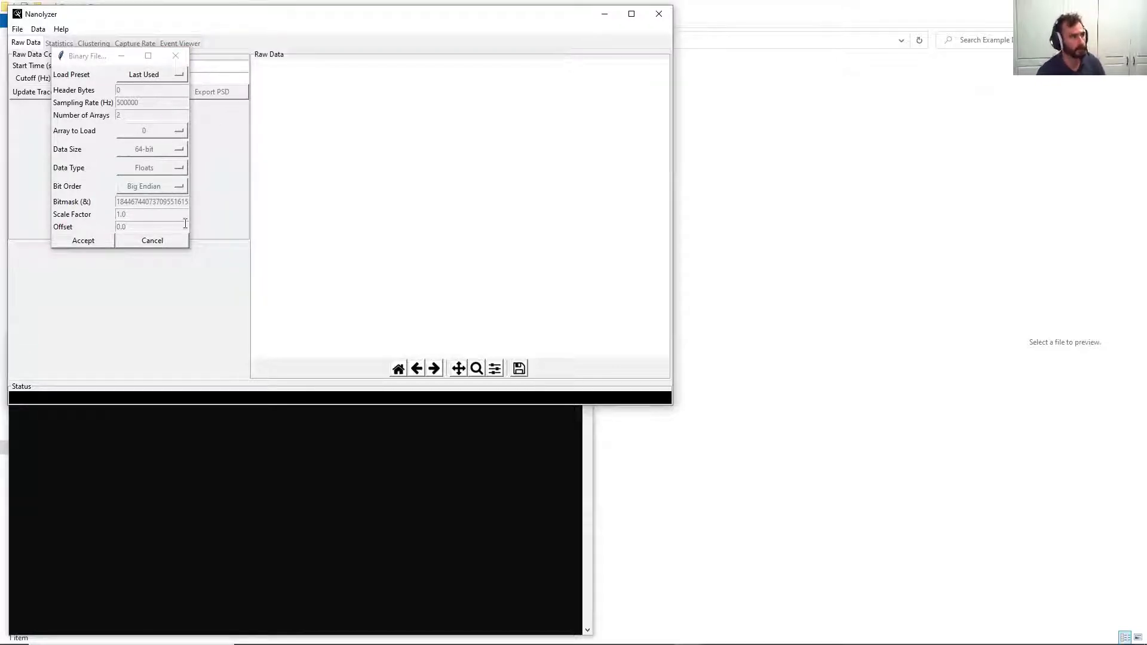
# Load the binary data using the NNi Binary preset.
pyautogui.click(142, 81)
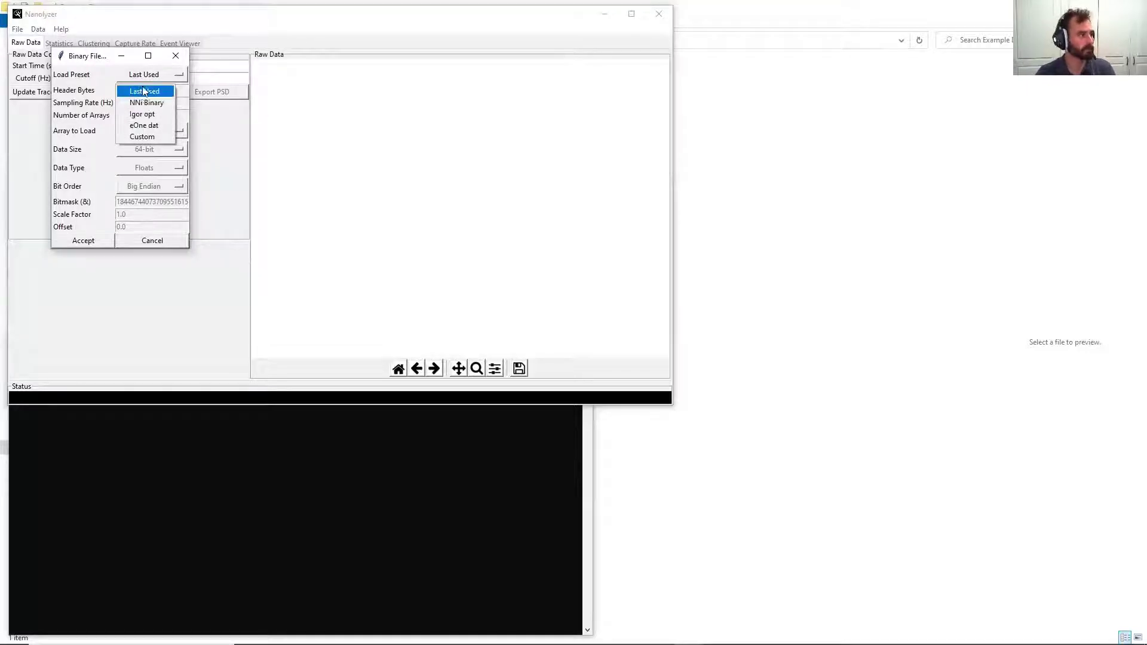
pyautogui.click(142, 102)
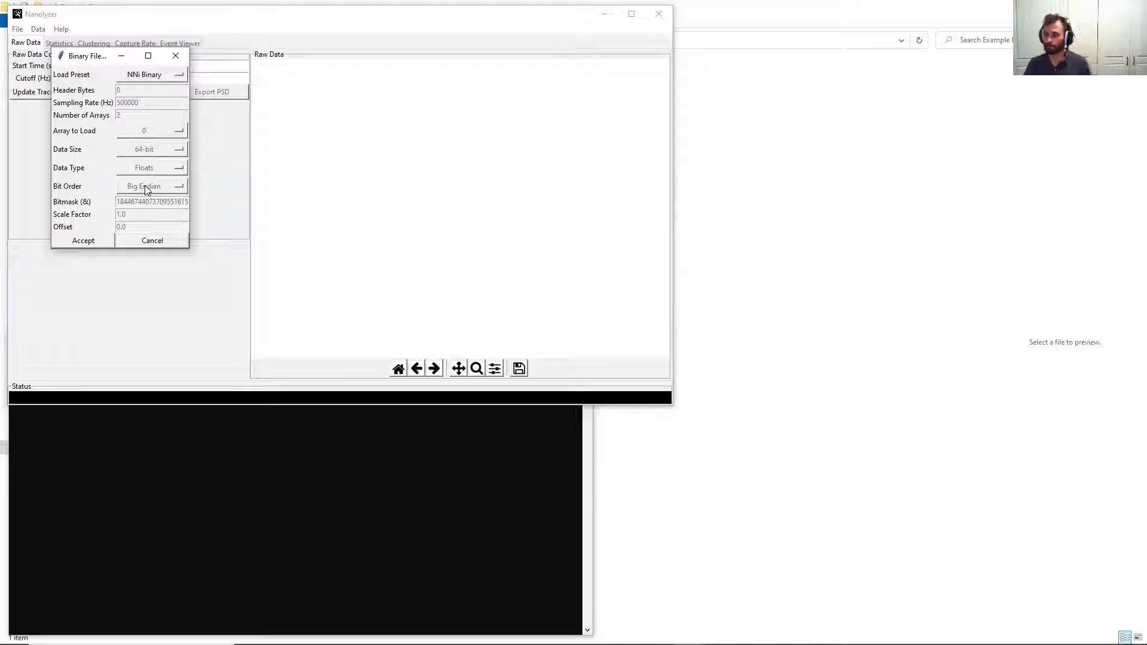
pyautogui.click(129, 77)
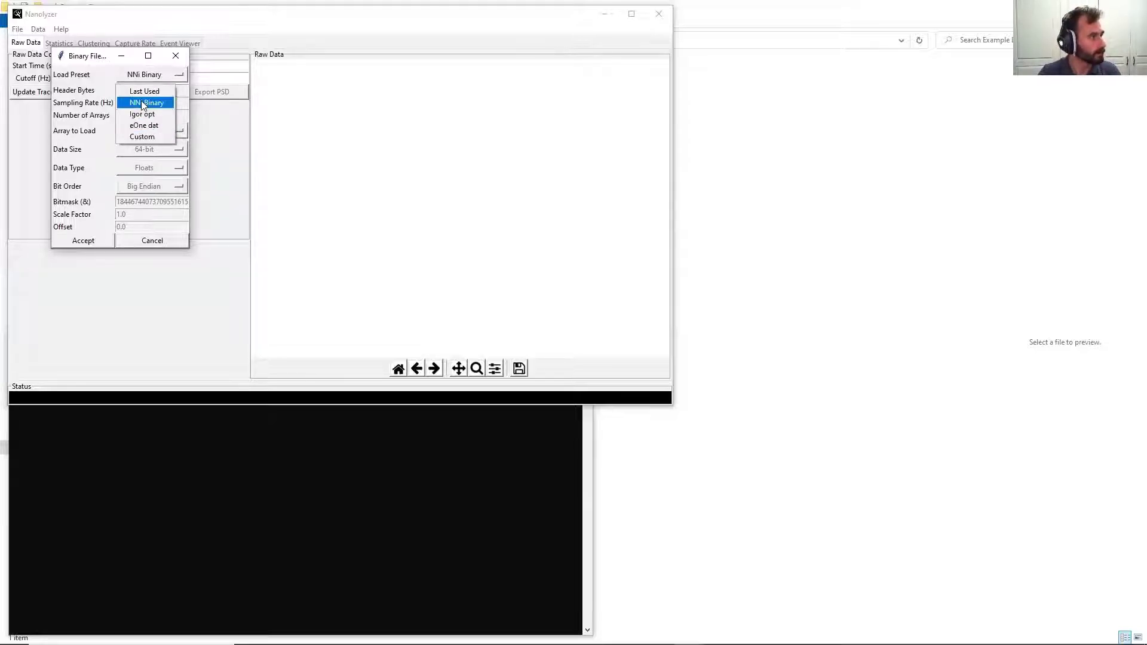
pyautogui.click(143, 104)
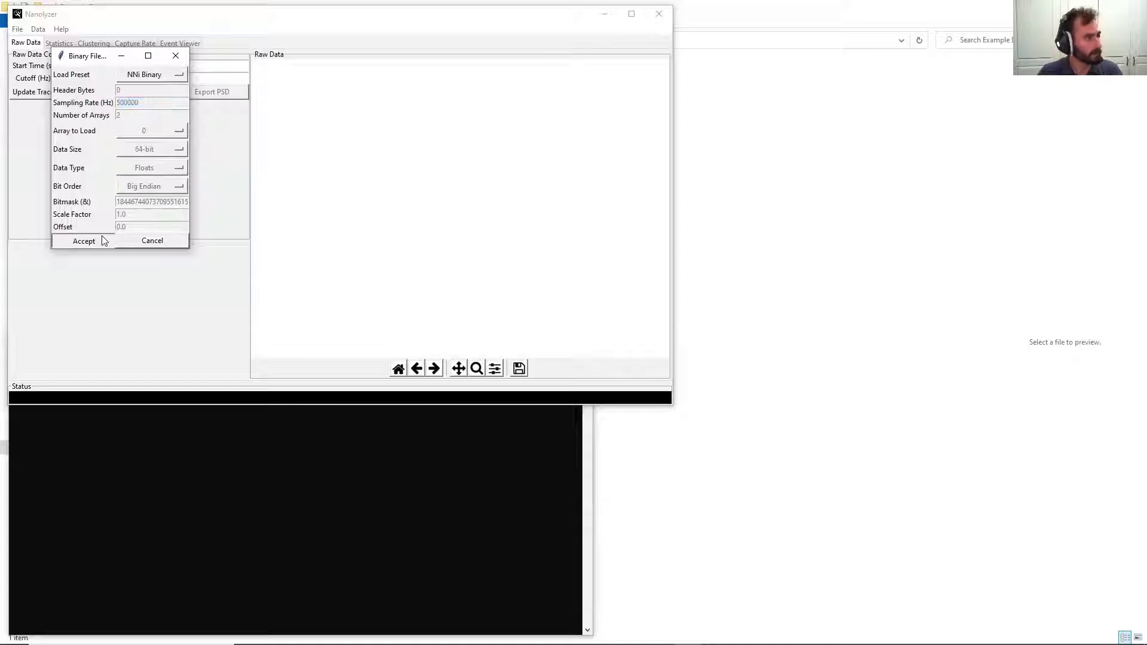
pyautogui.click(103, 240)
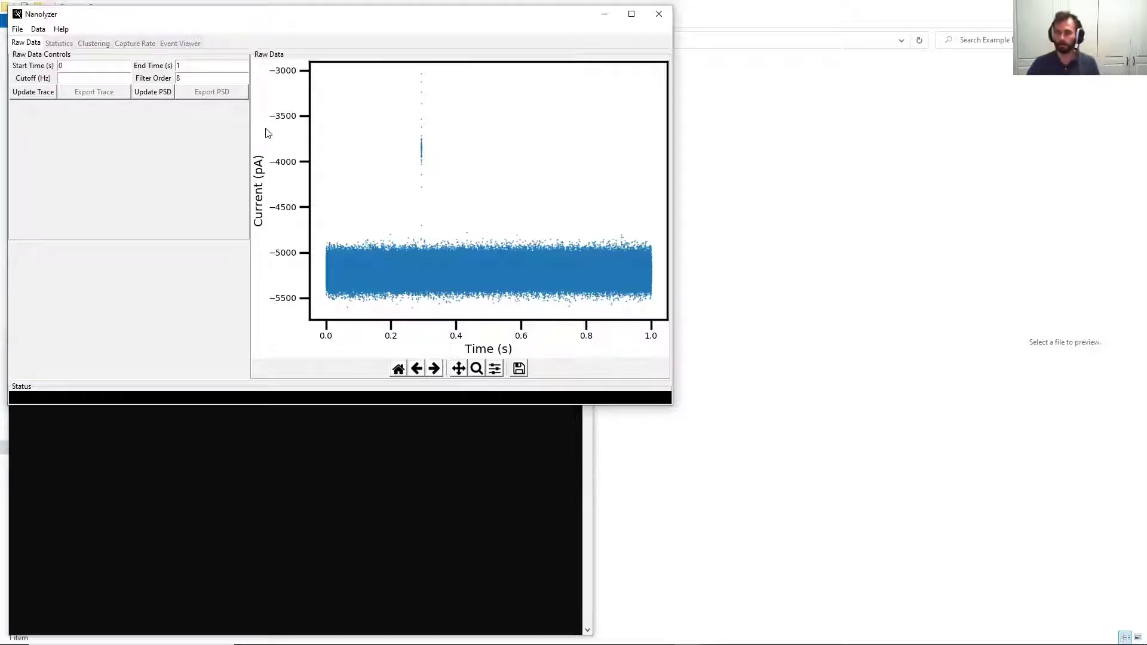
# Set the raw data filter cutoff to 50000 Hz and update the trace.
pyautogui.click(56, 78)
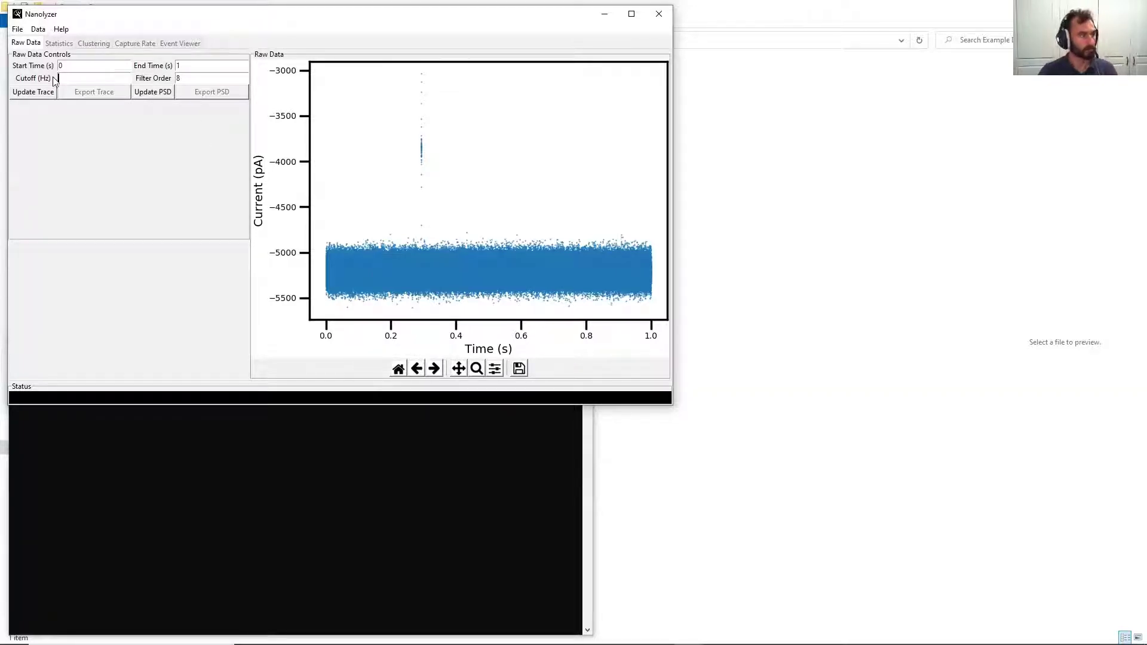
pyautogui.write('50000')
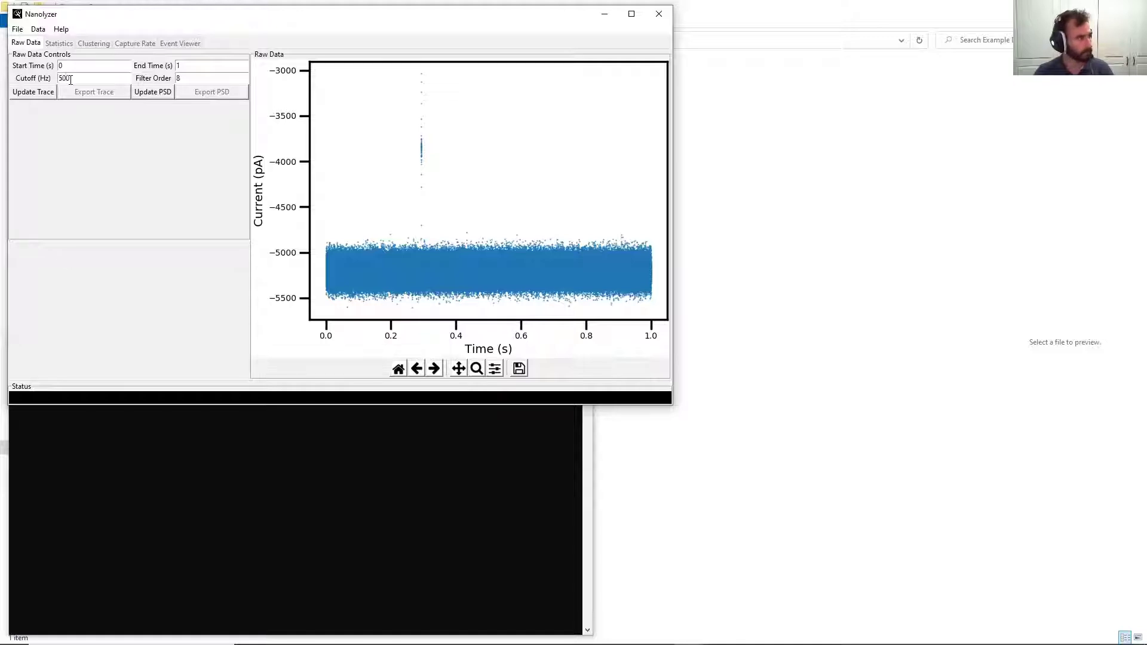
pyautogui.click(24, 95)
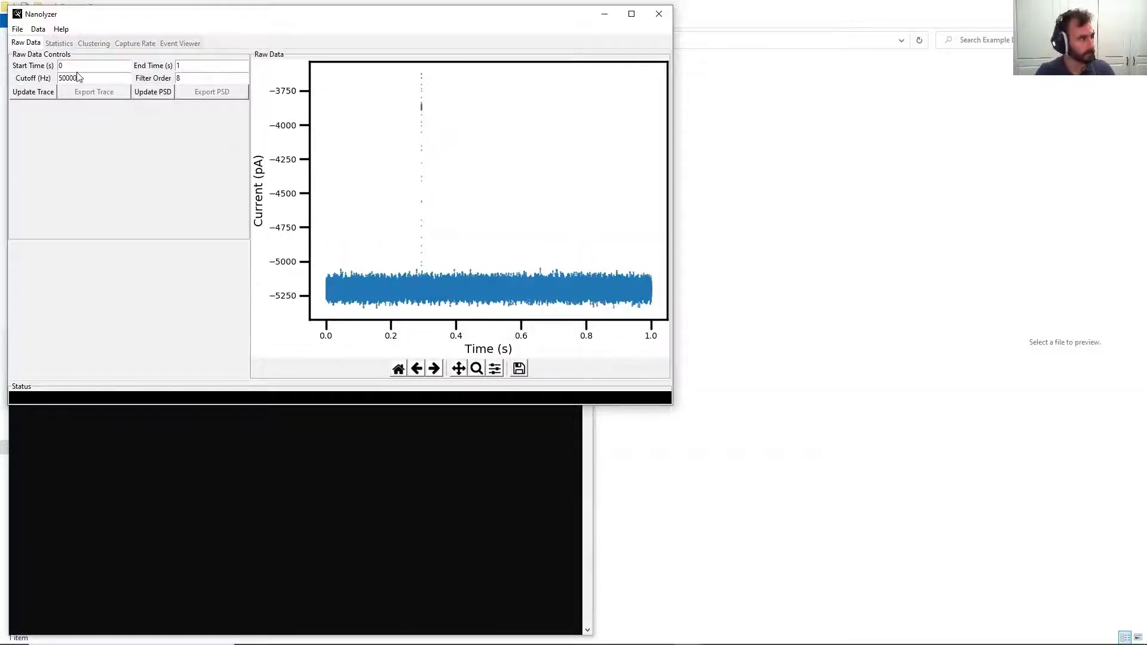
# Set the raw data filter cutoff to 100000 Hz and update the trace.
pyautogui.moveTo(78, 78); pyautogui.dragTo(29, 70)
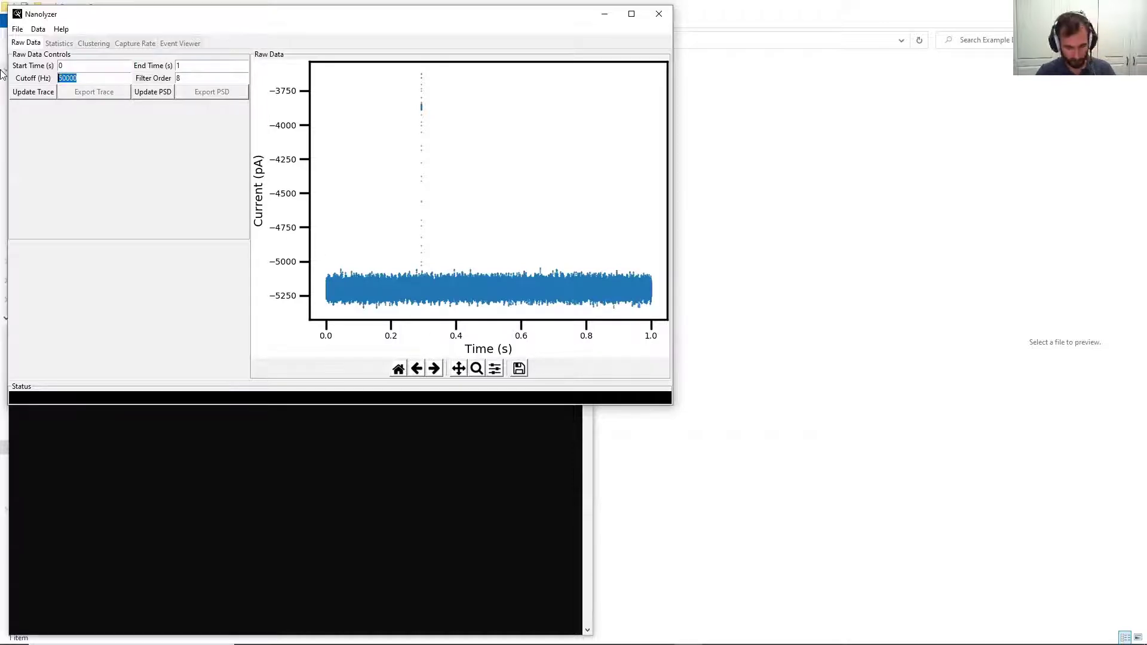
pyautogui.press('BackSpace')
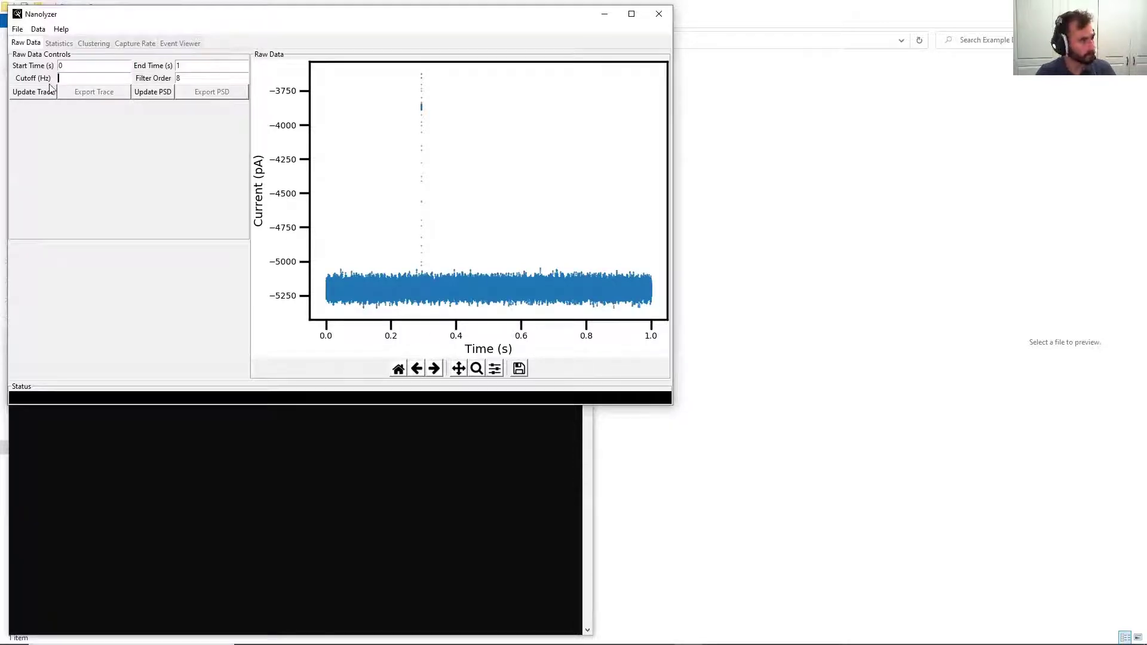
pyautogui.write('100000')
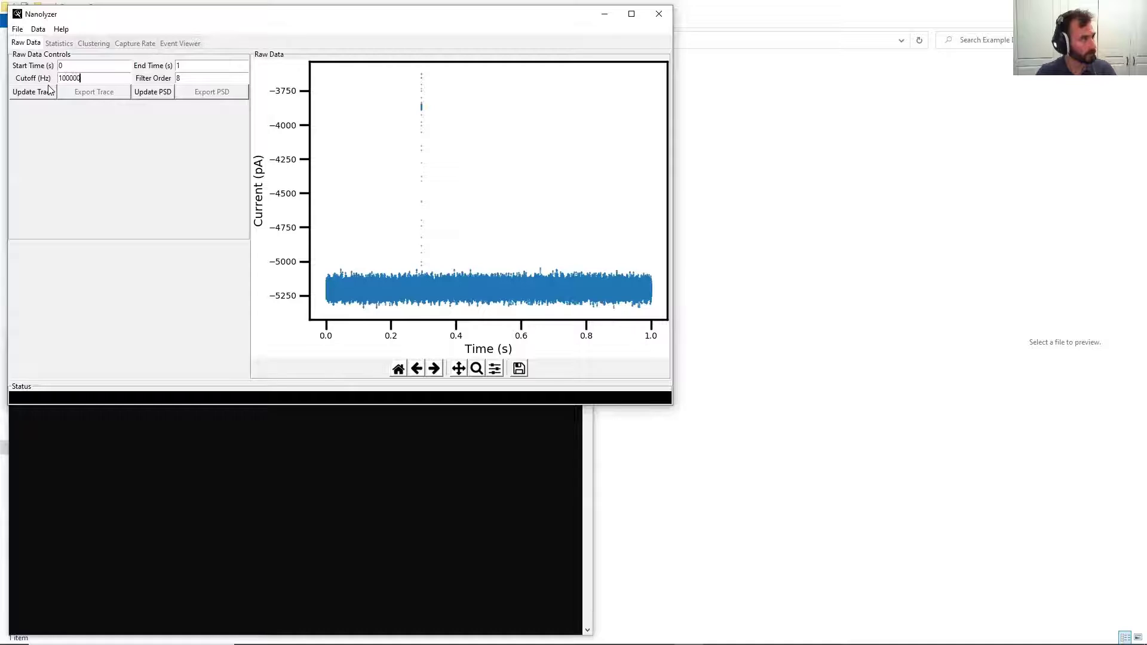
pyautogui.click(47, 91)
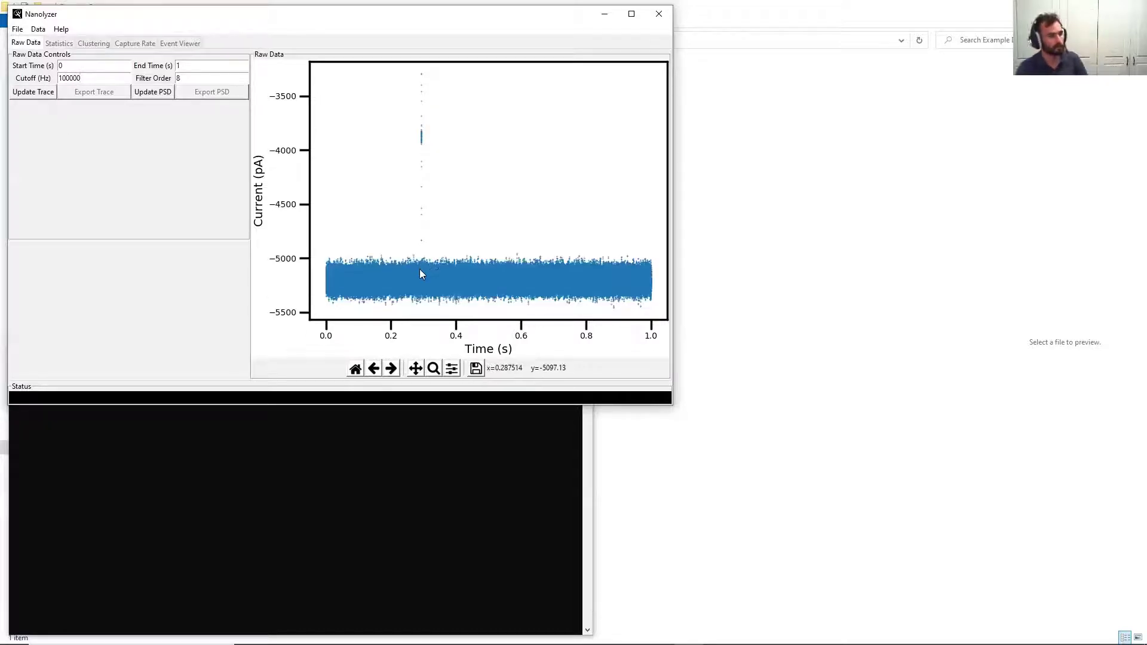
# Examine the shape of the single event near 0.293 s in the current trace, then restore the full plot range.
pyautogui.click(477, 369)
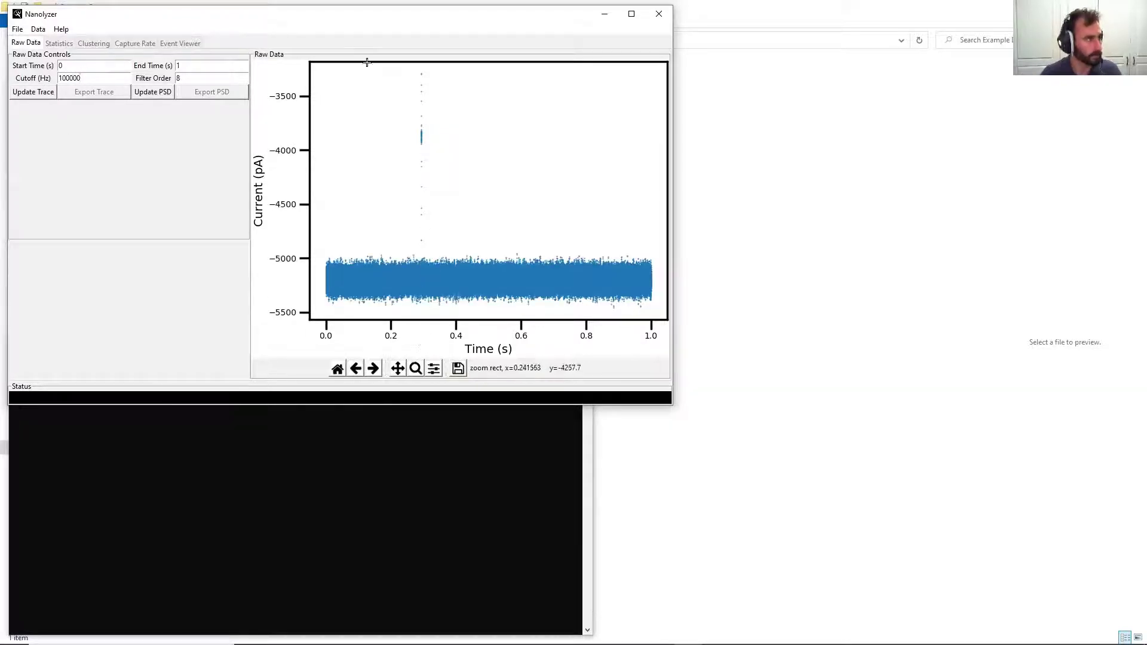
pyautogui.moveTo(418, 64); pyautogui.dragTo(424, 316)
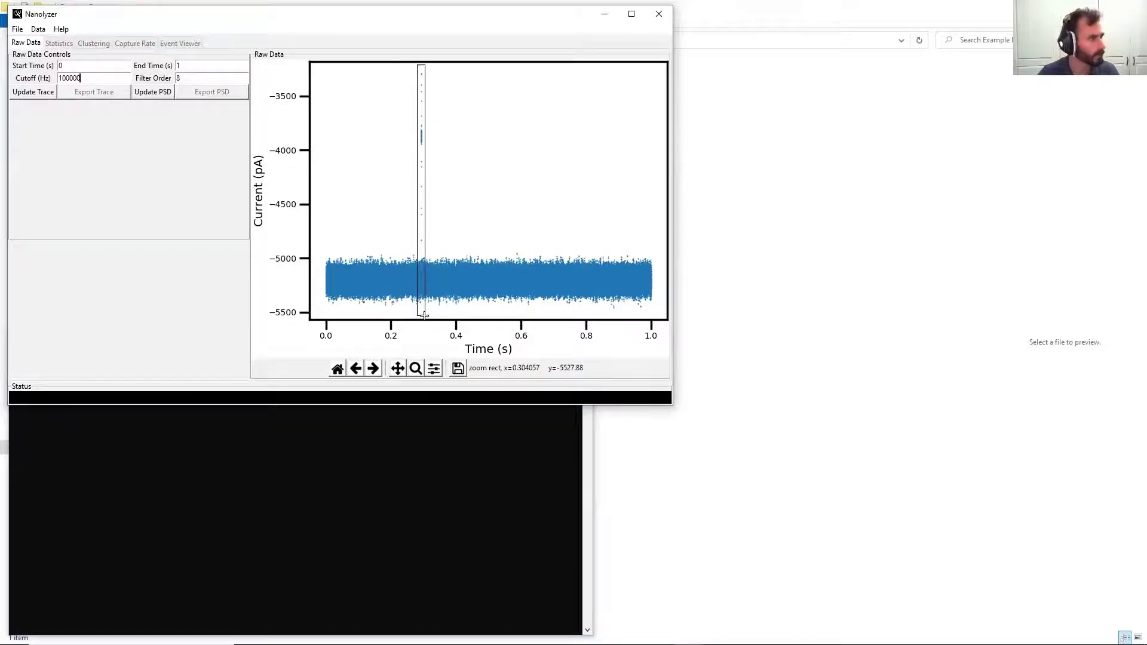
pyautogui.moveTo(425, 315); pyautogui.dragTo(424, 315)
pyautogui.moveTo(513, 309); pyautogui.dragTo(494, 62)
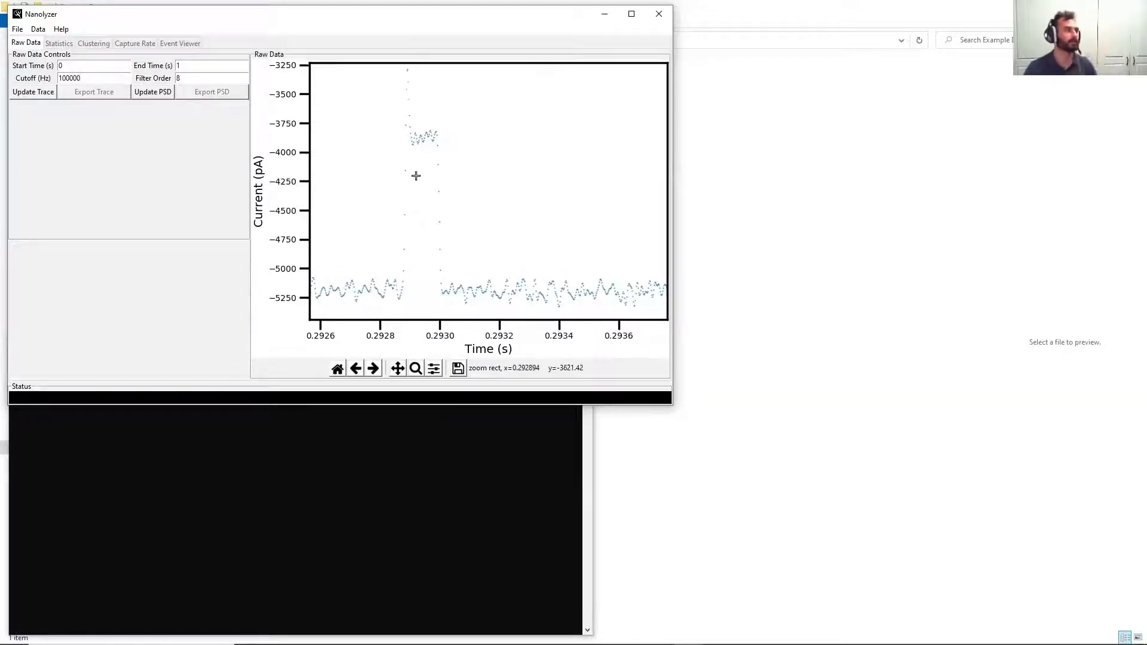
pyautogui.moveTo(476, 316); pyautogui.dragTo(362, 56)
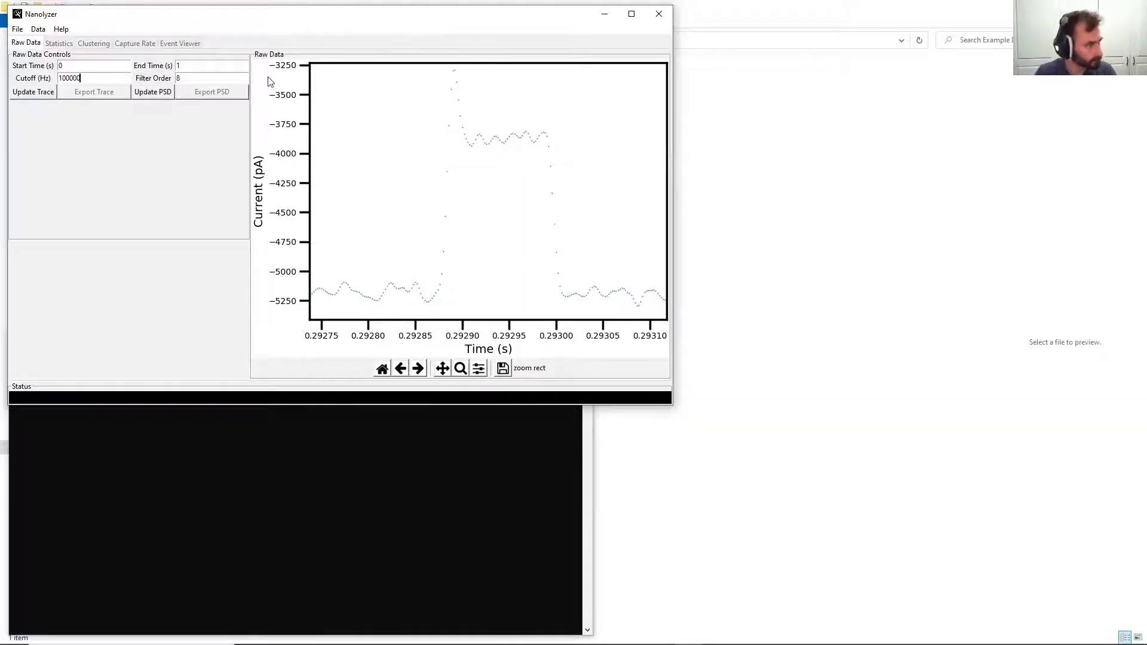
pyautogui.click(382, 368)
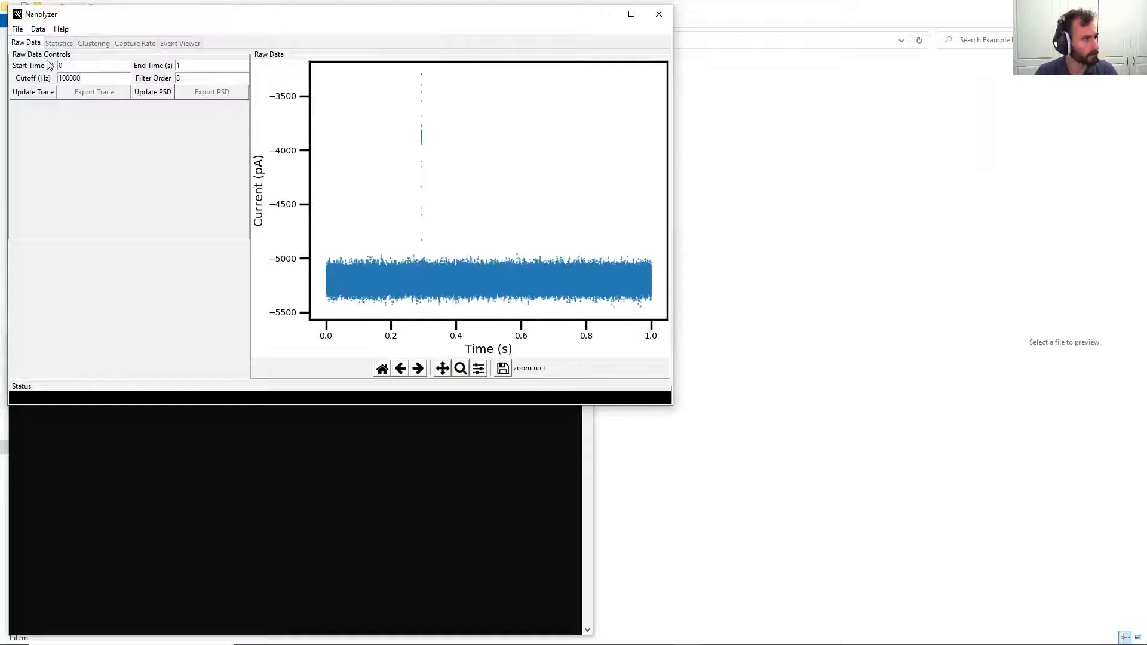
# Set the trace's end time to 10 s and update the plot.
pyautogui.doubleClick(77, 63)
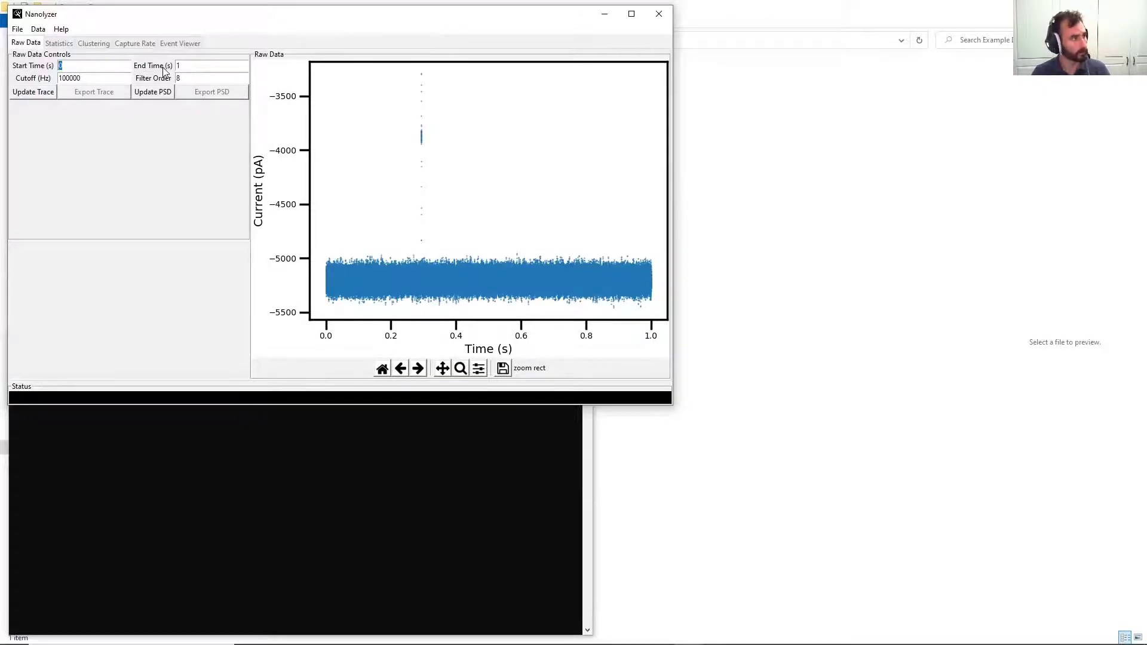
pyautogui.click(188, 67)
pyautogui.write('0')
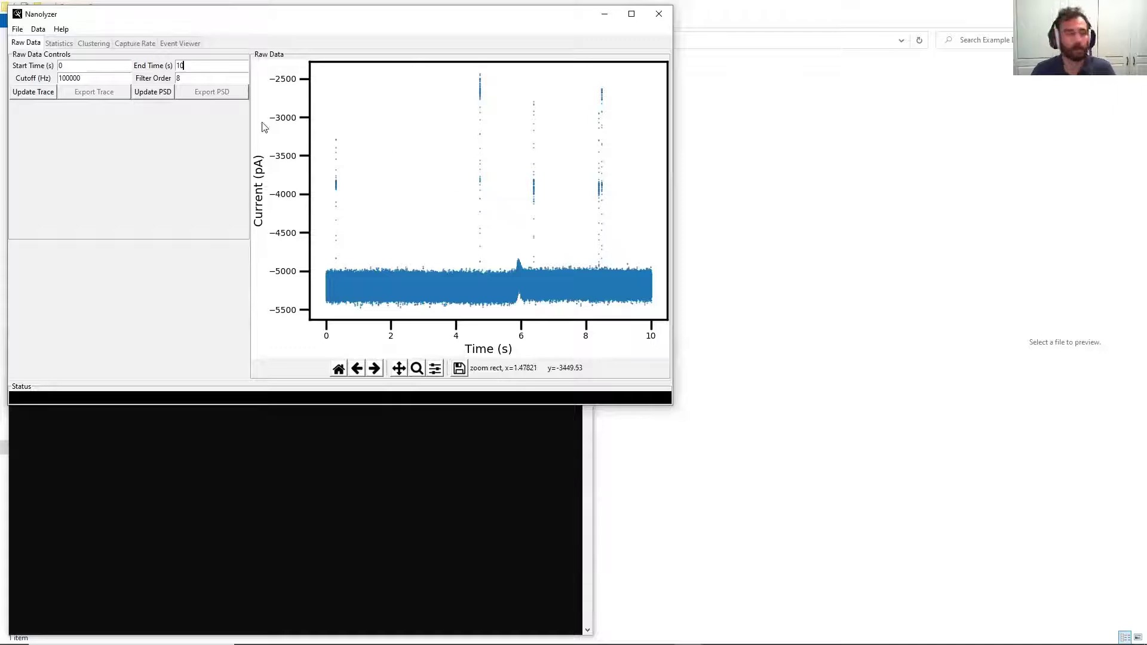
pyautogui.doubleClick(61, 66)
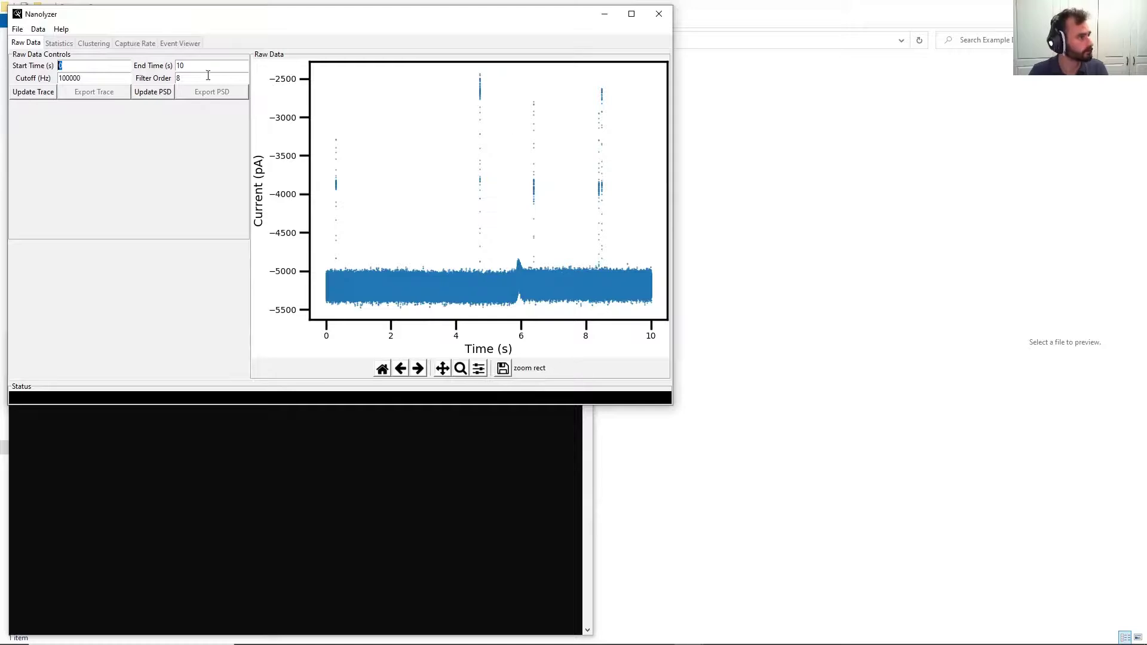
# Start a new analysis with its output stored on the Desktop, overwriting the existing output folder.
pyautogui.click(36, 30)
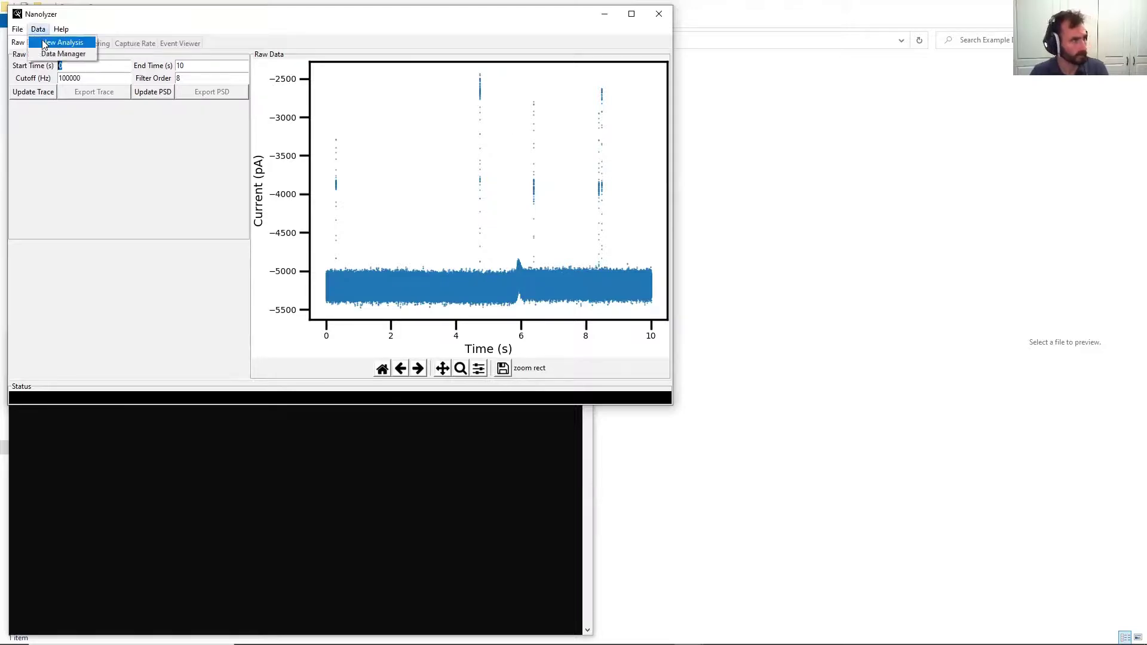
pyautogui.click(45, 43)
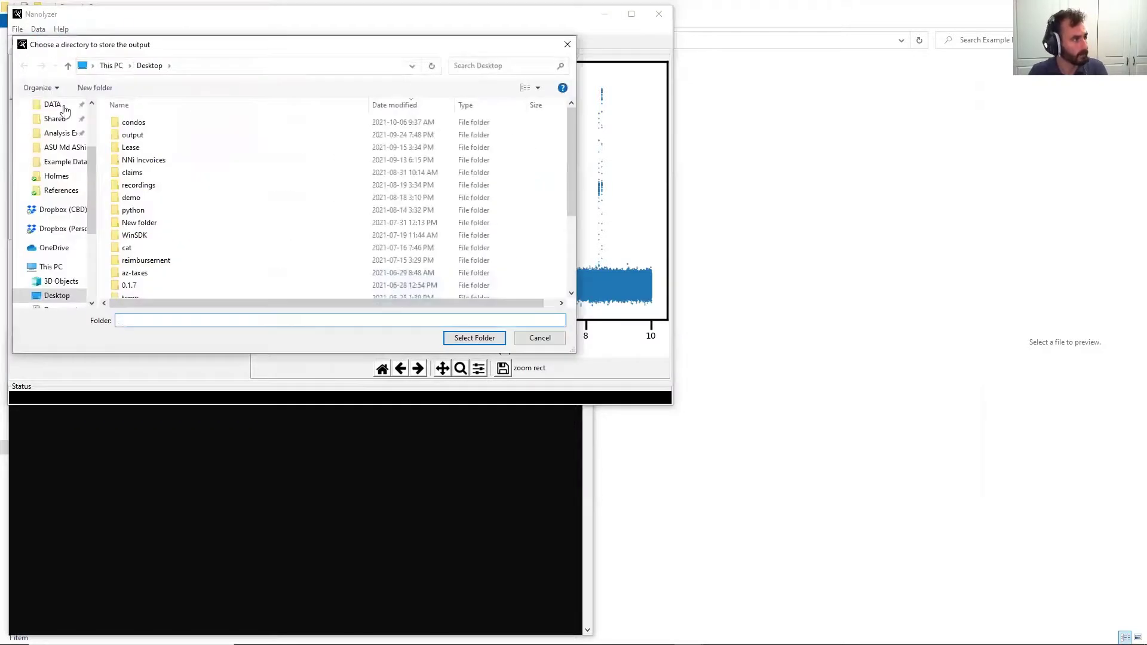
pyautogui.scroll(3, 90, 122)
pyautogui.click(60, 128)
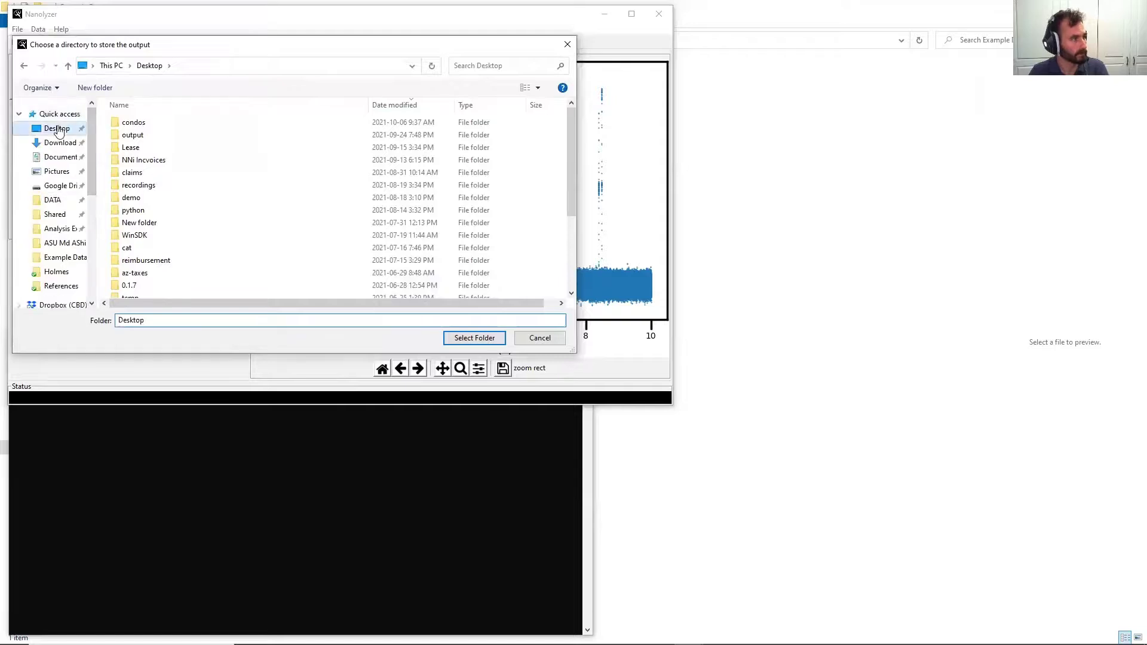
pyautogui.click(481, 338)
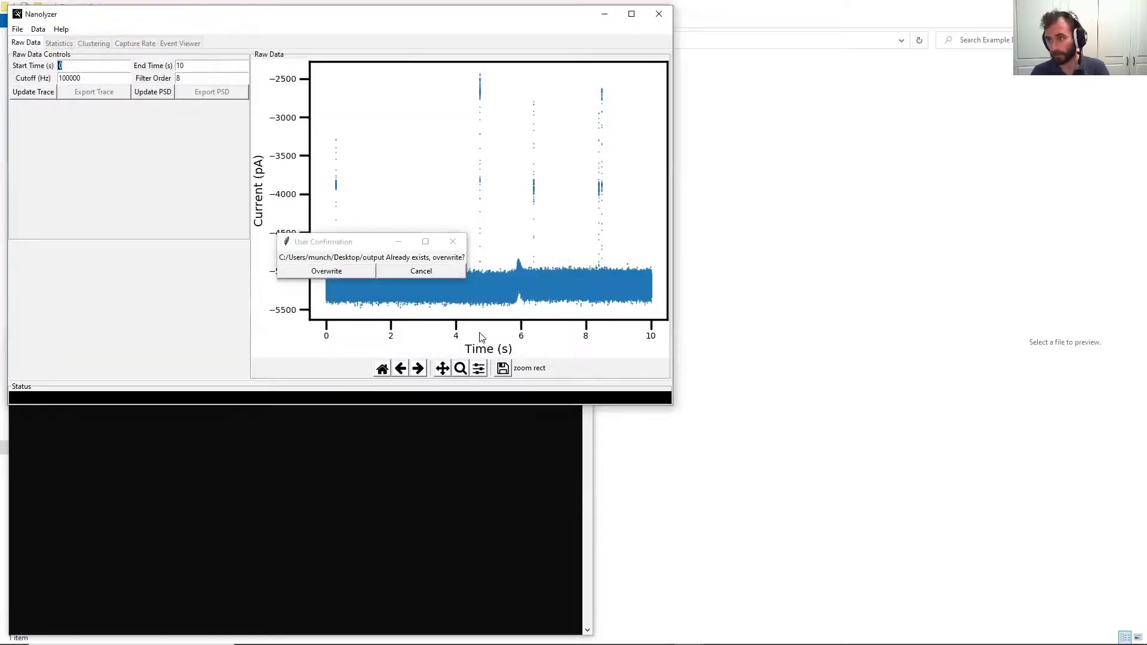
pyautogui.click(344, 272)
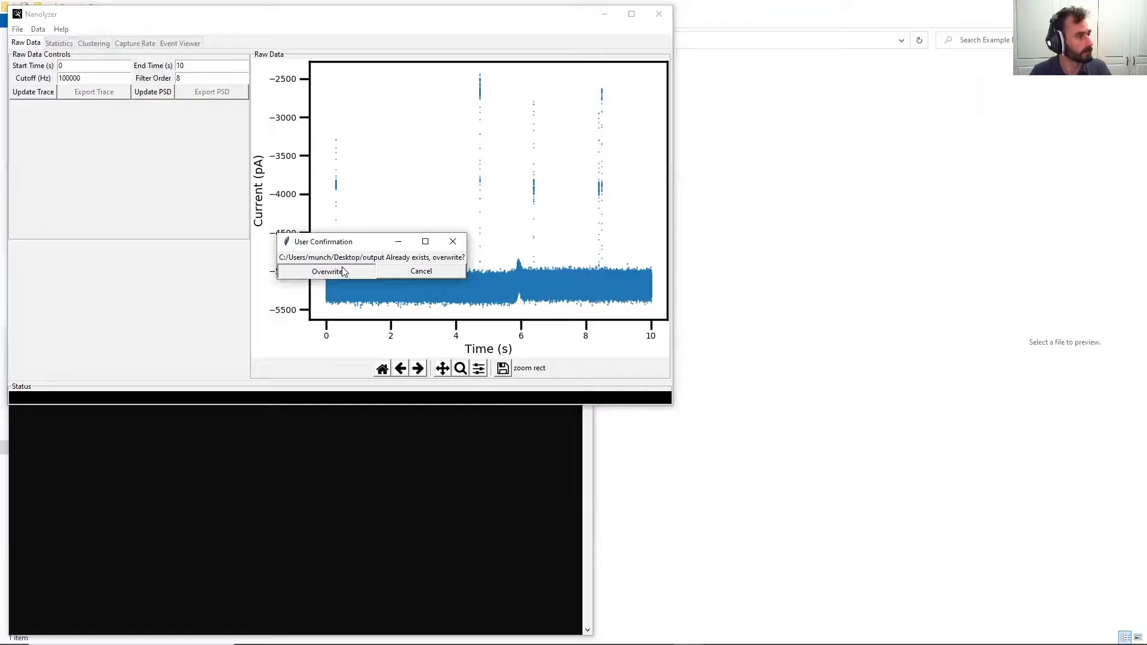
pyautogui.click(343, 272)
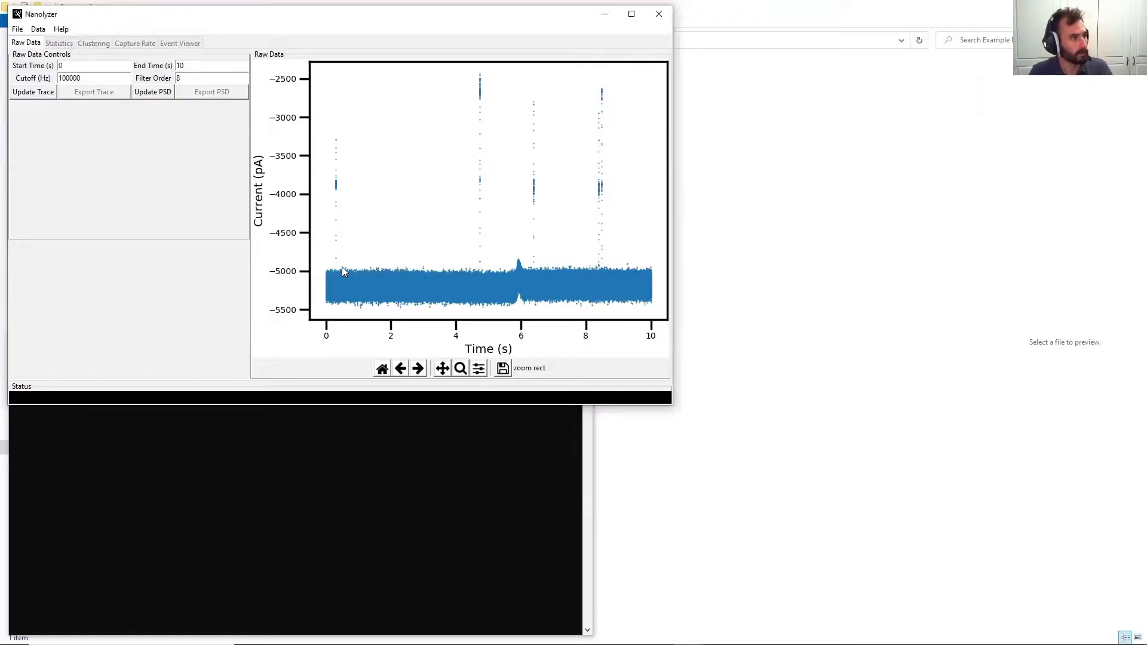